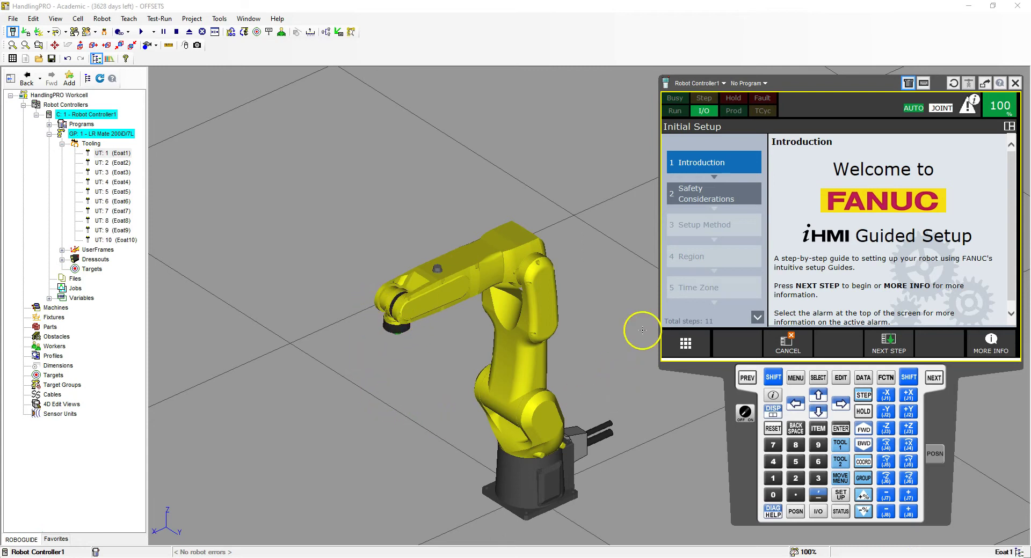
Reset the SUCTION part to its home view and orbit it to an isometric top view.
scroll(409, 272, down, 5)
scroll(392, 300, up, 5)
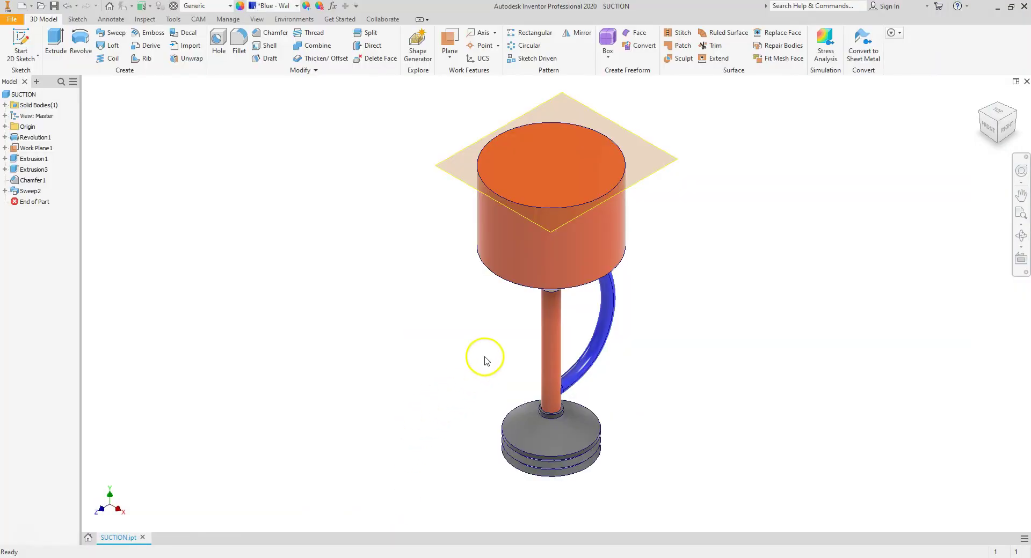
scroll(537, 370, up, 3)
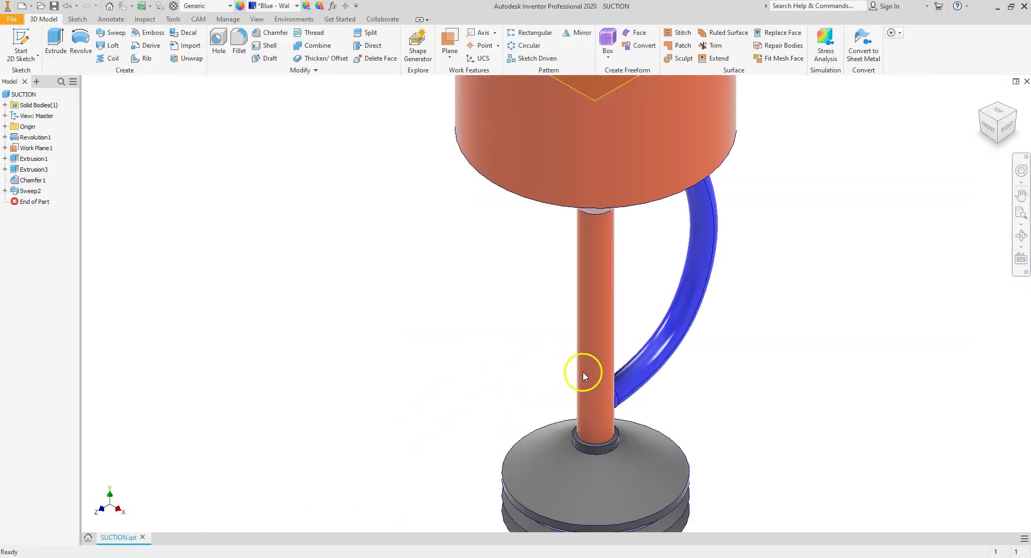
click(962, 108)
click(988, 125)
mouse_move(988, 125)
shift+middle_down()
mouse_move(967, 481)
mouse_move(956, 83)
shift+middle_up()
click(997, 117)
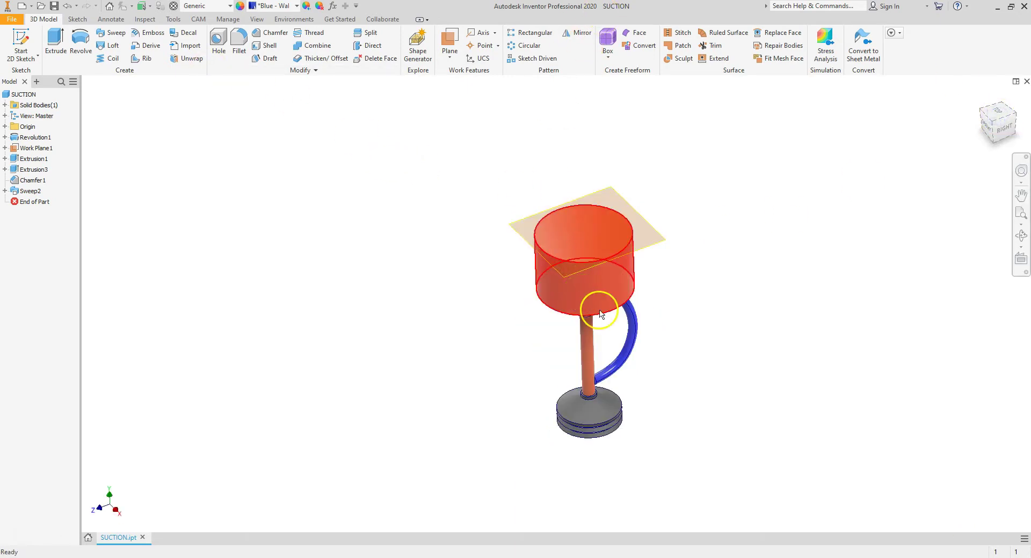
Zoom in on the SUCTION part and bring up the File menu.
scroll(655, 427, up, 3)
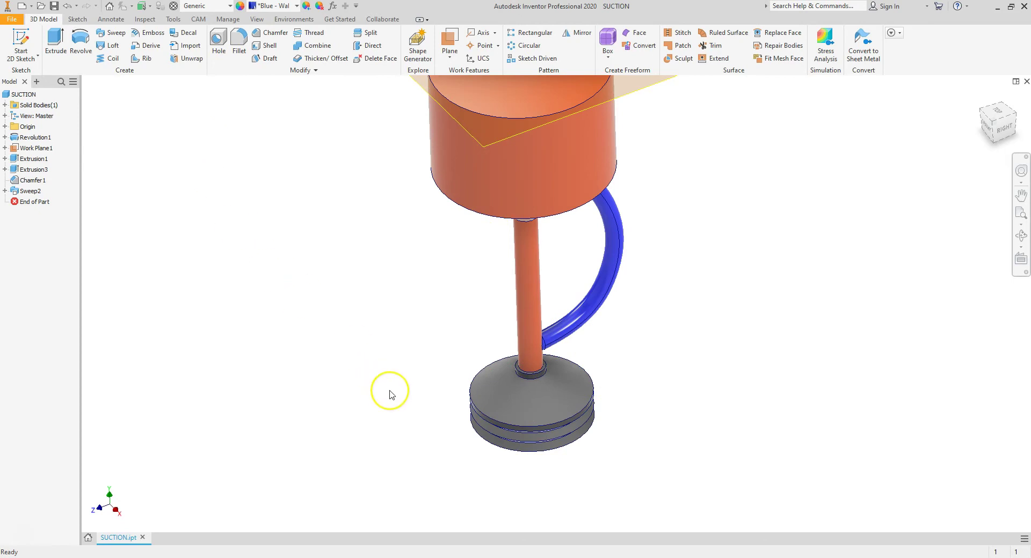
click(396, 410)
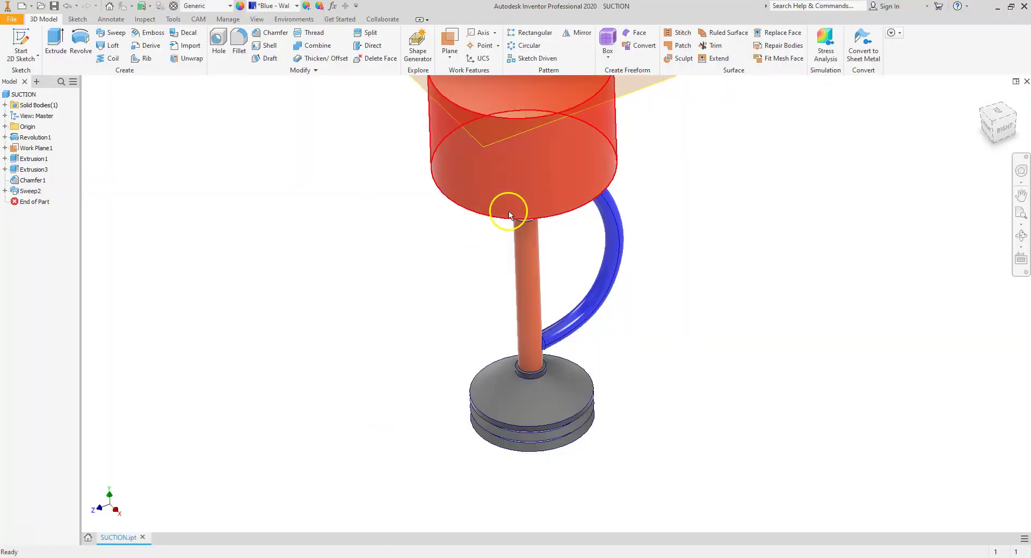
scroll(476, 241, down, 4)
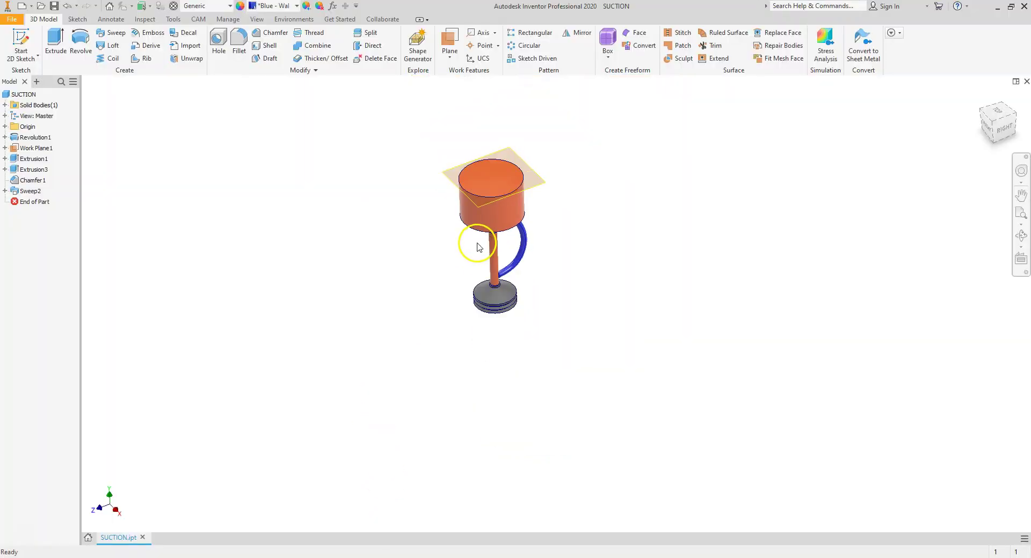
scroll(509, 181, up, 3)
click(525, 458)
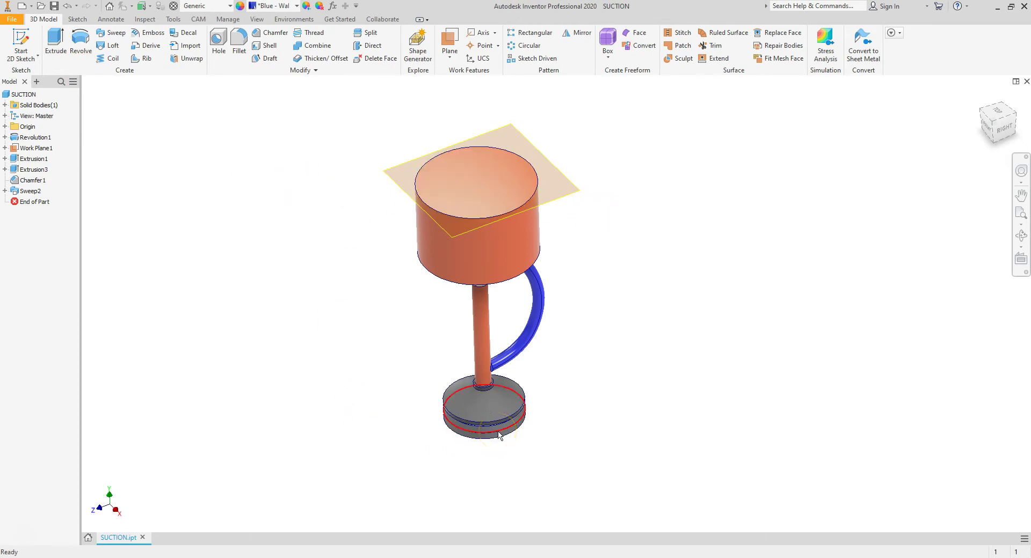
click(11, 19)
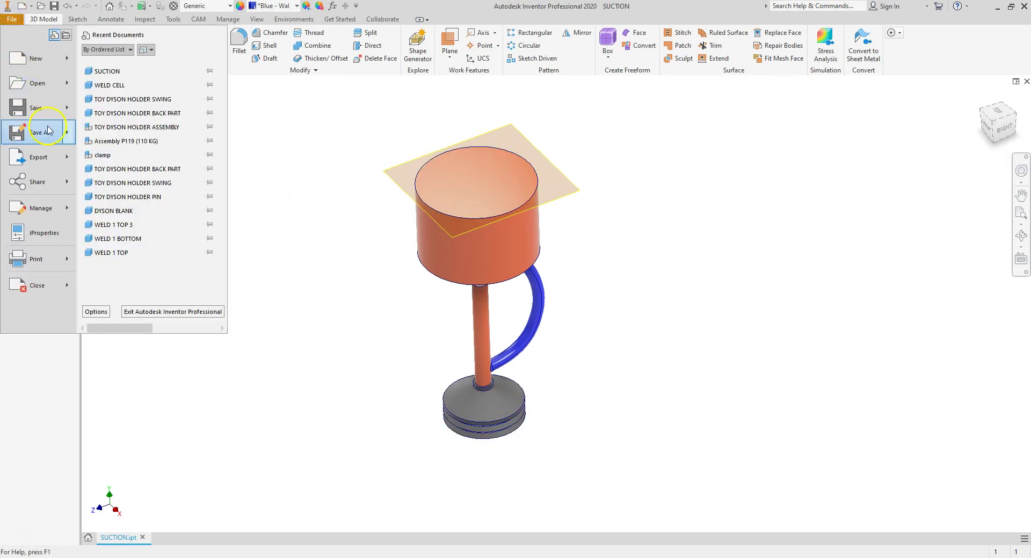
Confirm SUCTION.obj exists in the cad folder under Save Copy As with OBJ Files (*.obj), then cancel.
mouse_move(47, 134)
click(155, 110)
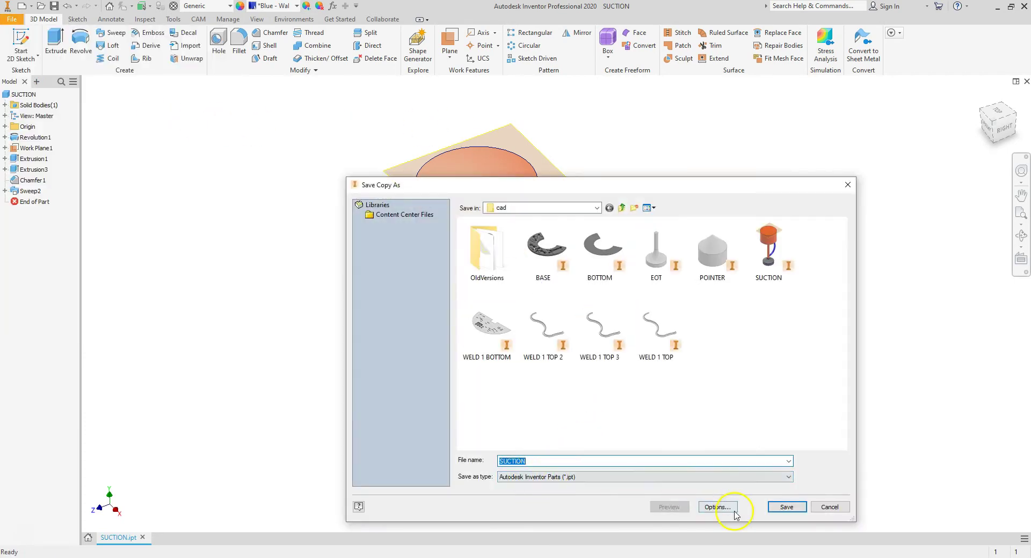
click(626, 478)
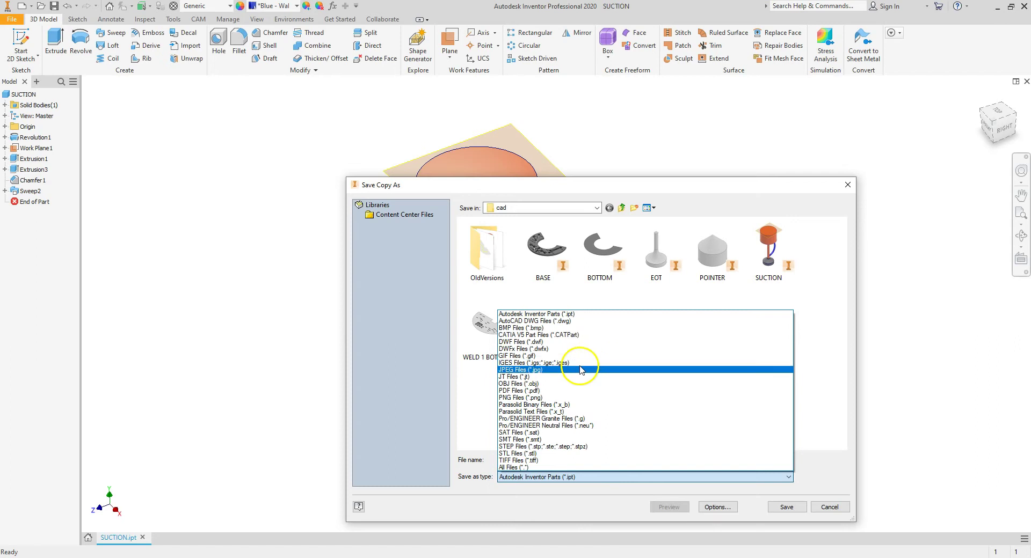
click(560, 383)
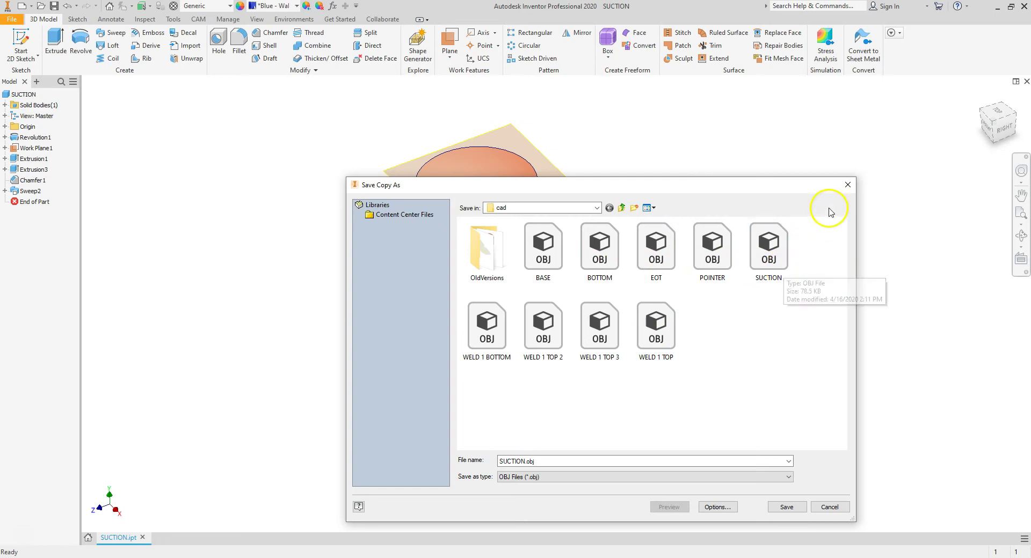
click(847, 185)
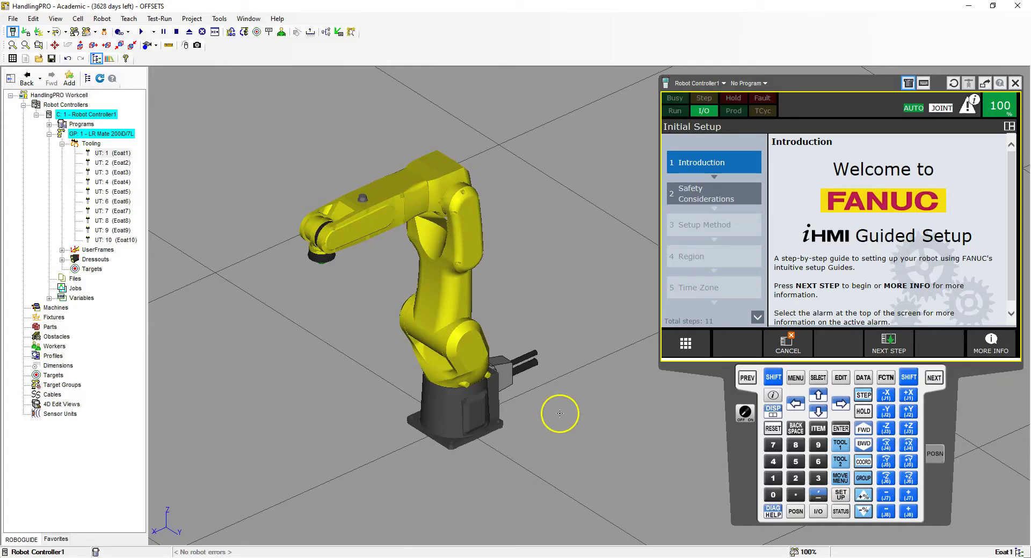
drag(559, 414, 306, 278)
click(934, 453)
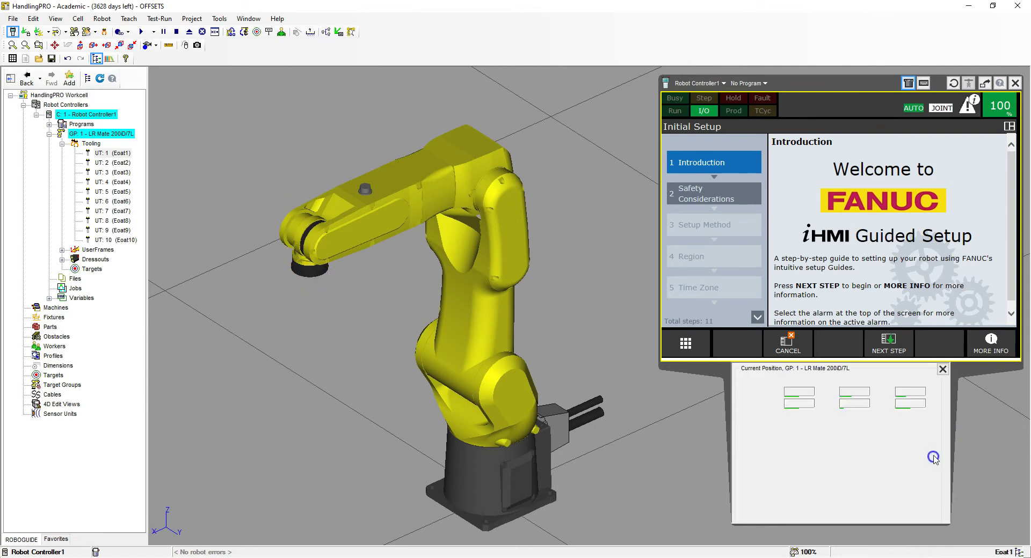
click(912, 392)
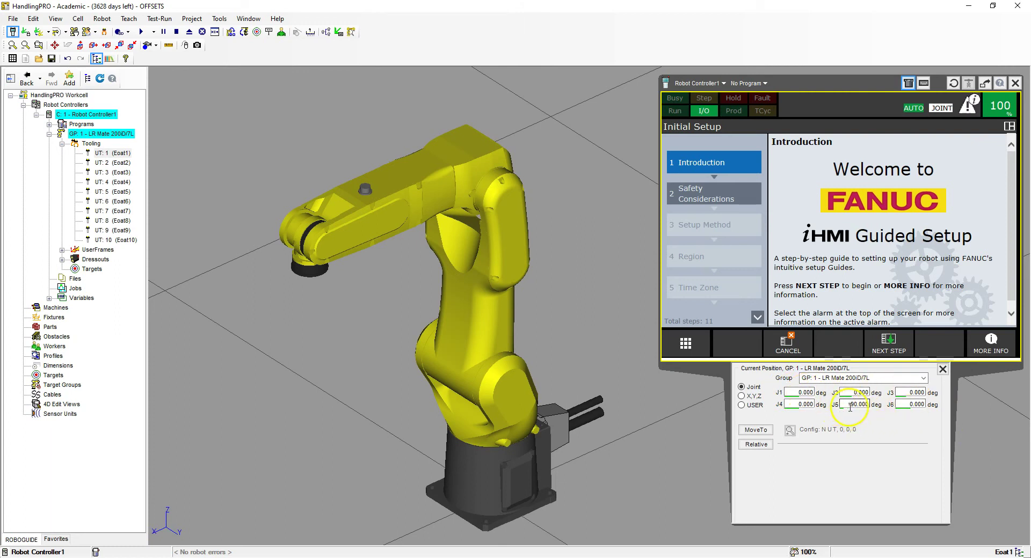
click(942, 369)
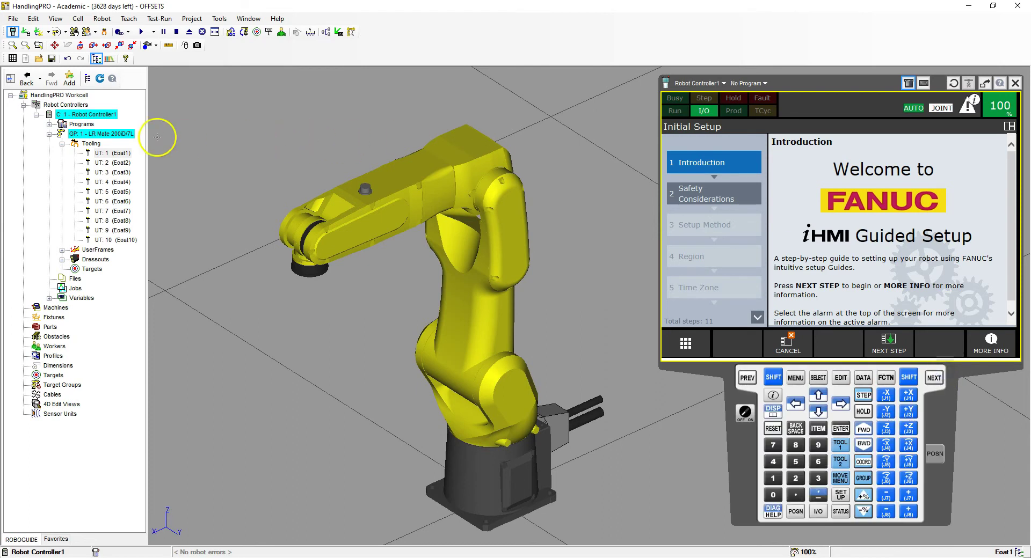
click(49, 134)
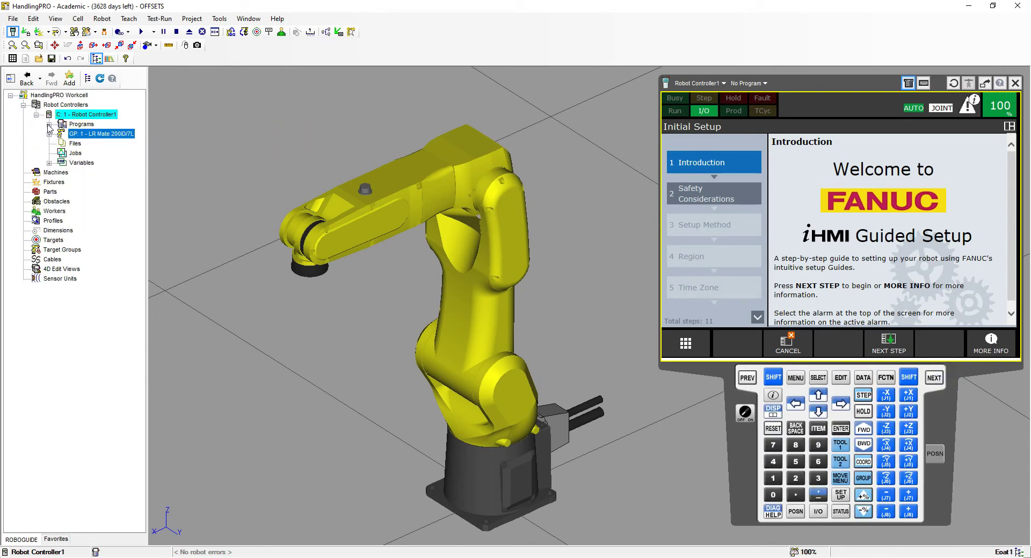
click(36, 114)
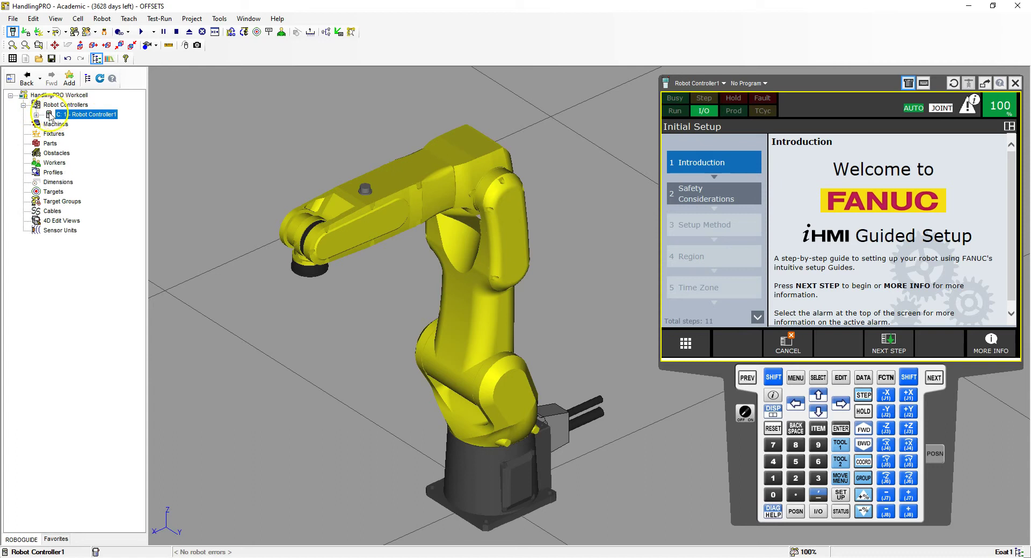
click(36, 115)
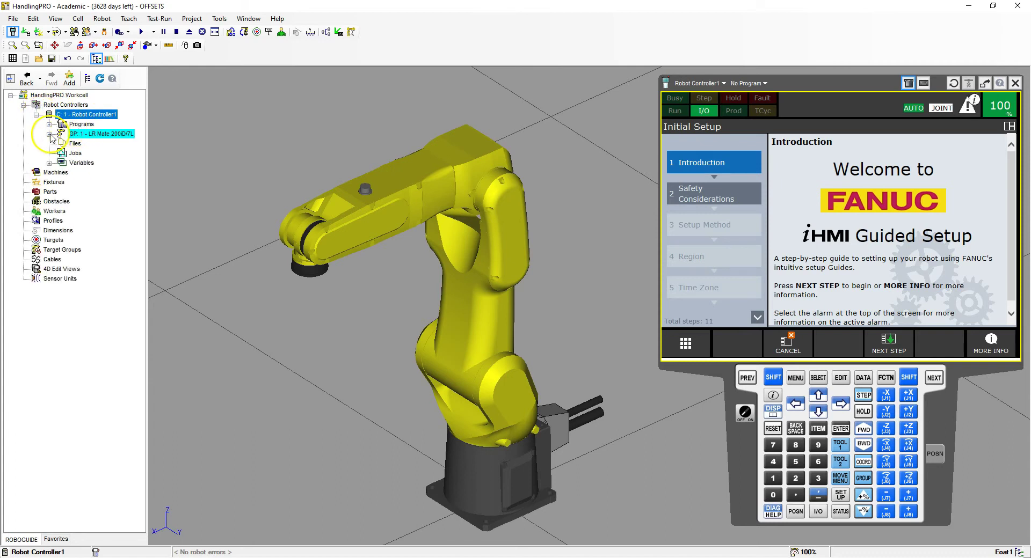
click(49, 133)
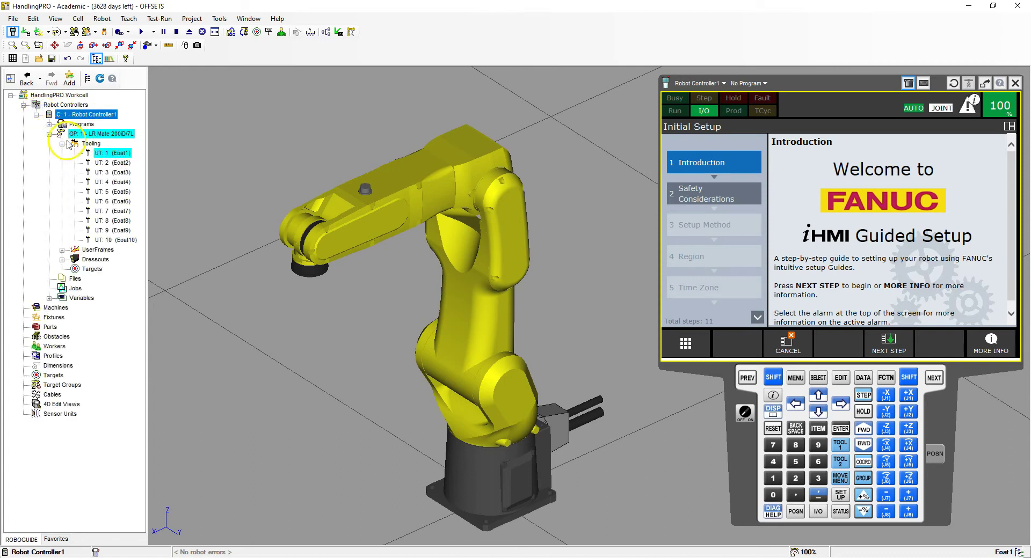
click(62, 144)
click(62, 144)
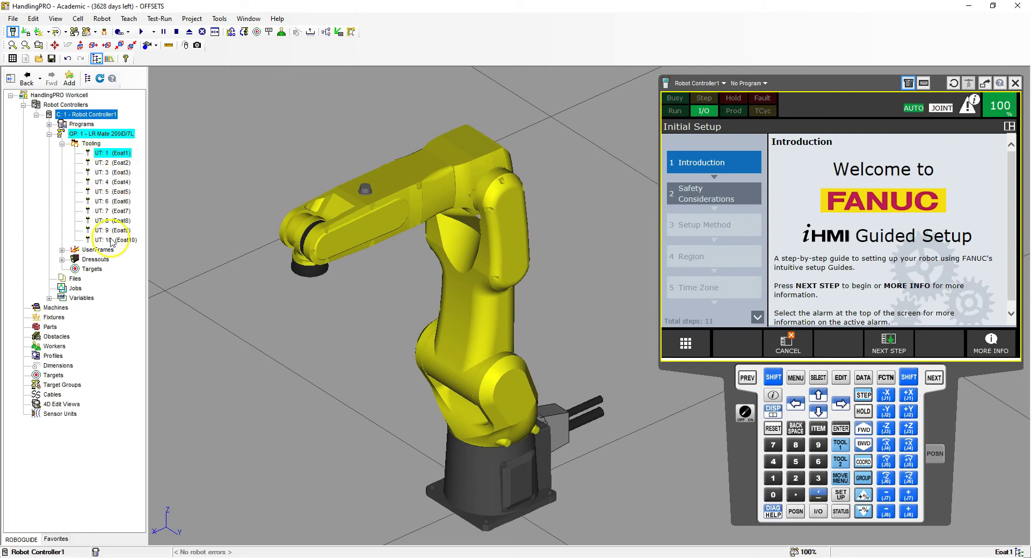
In the UT:1 Eoat1 tool properties, load the SUCTION OBJ file as its CAD model.
right_click(101, 155)
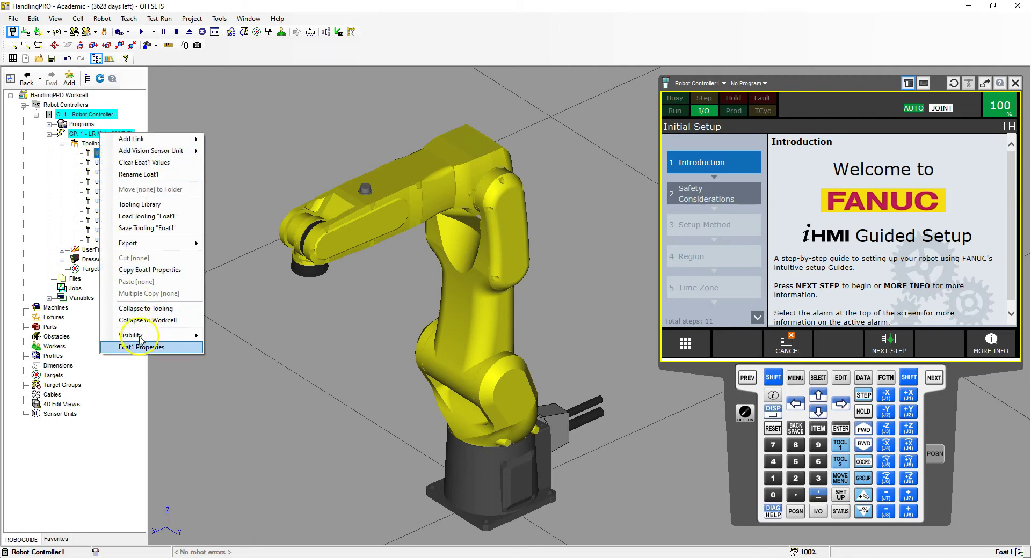
click(141, 348)
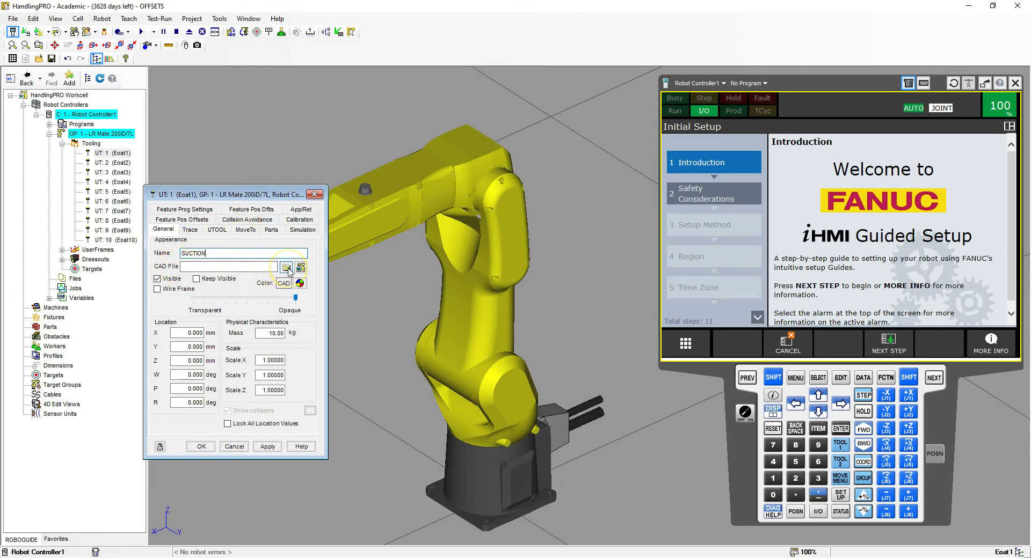
click(286, 268)
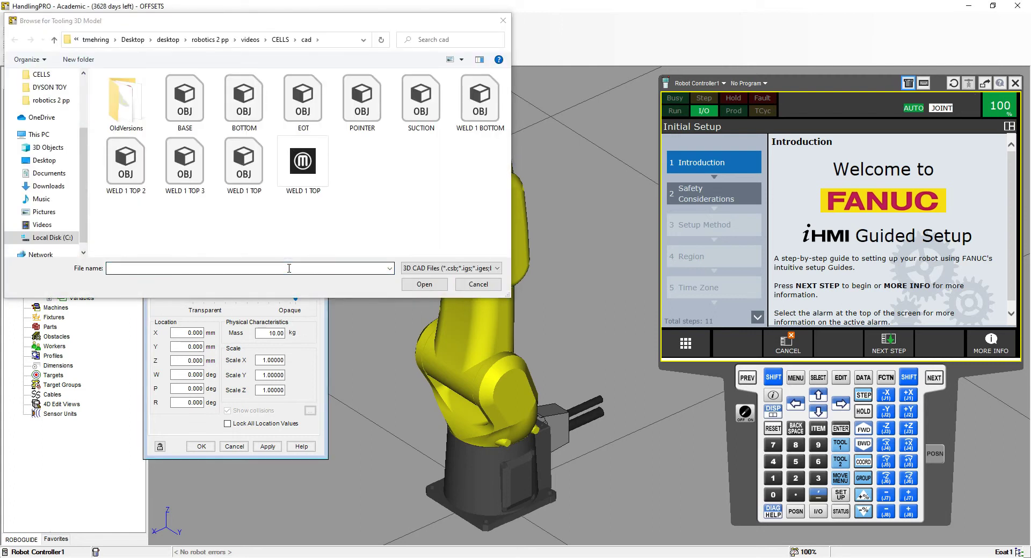
click(417, 100)
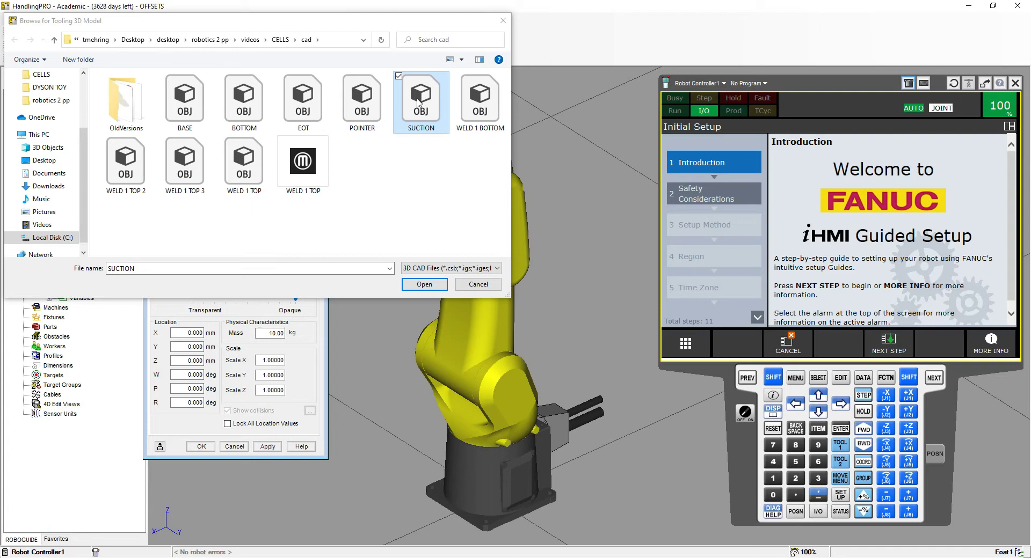
click(447, 430)
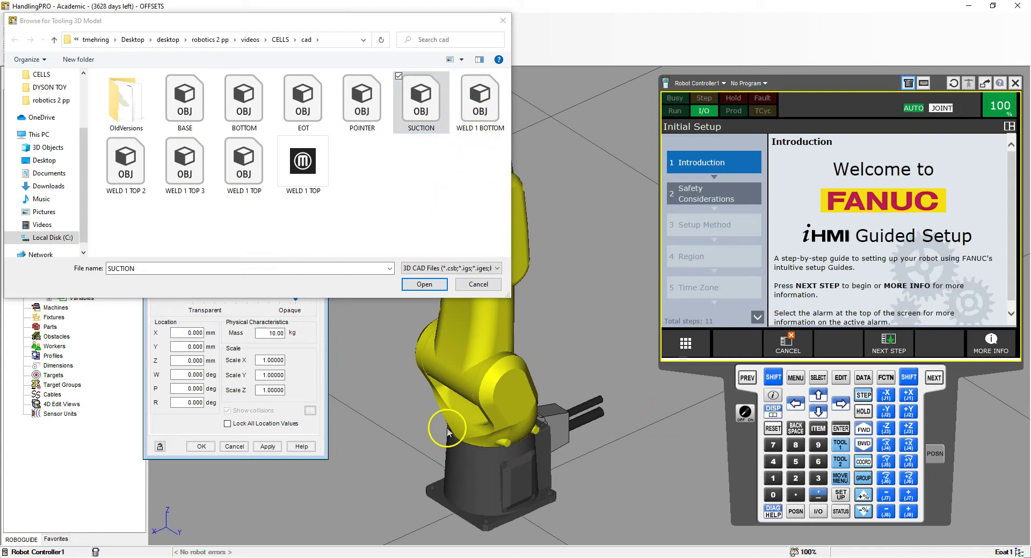
click(416, 287)
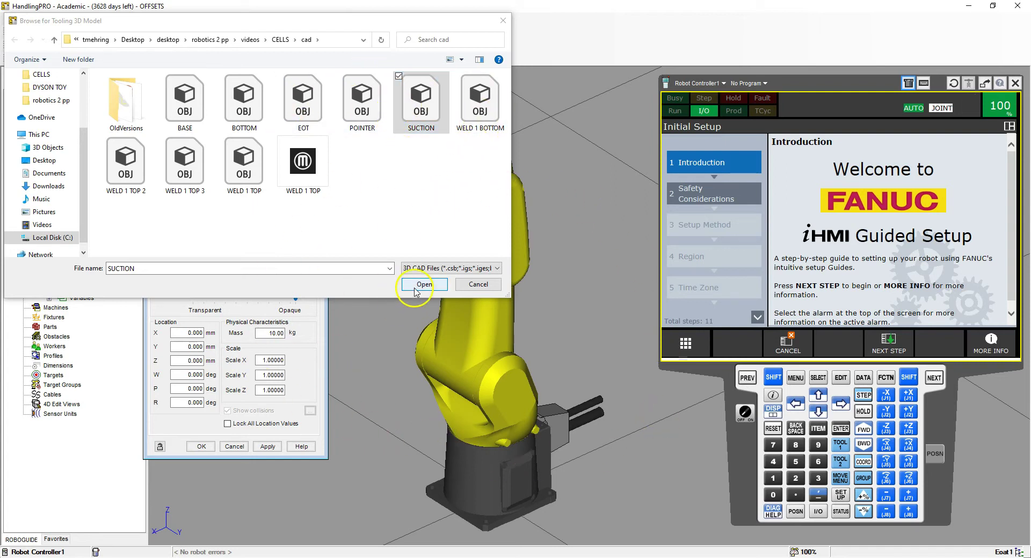
Apply the SUCTION model to UT:1 and set the tool's W rotation to -90°.
click(270, 446)
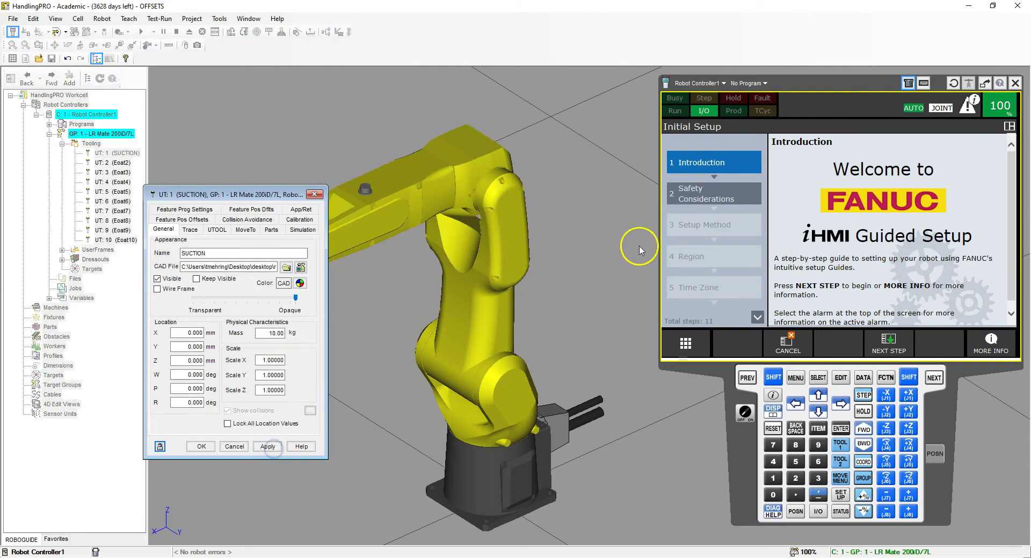
scroll(605, 249, down, 5)
scroll(449, 253, up, 8)
scroll(353, 253, up, 5)
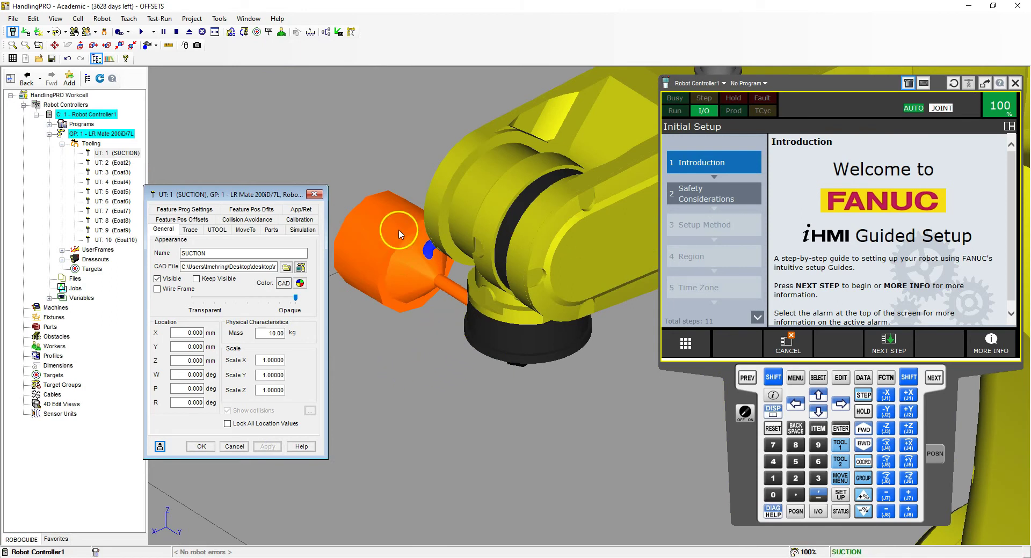
scroll(449, 340, down, 3)
click(255, 388)
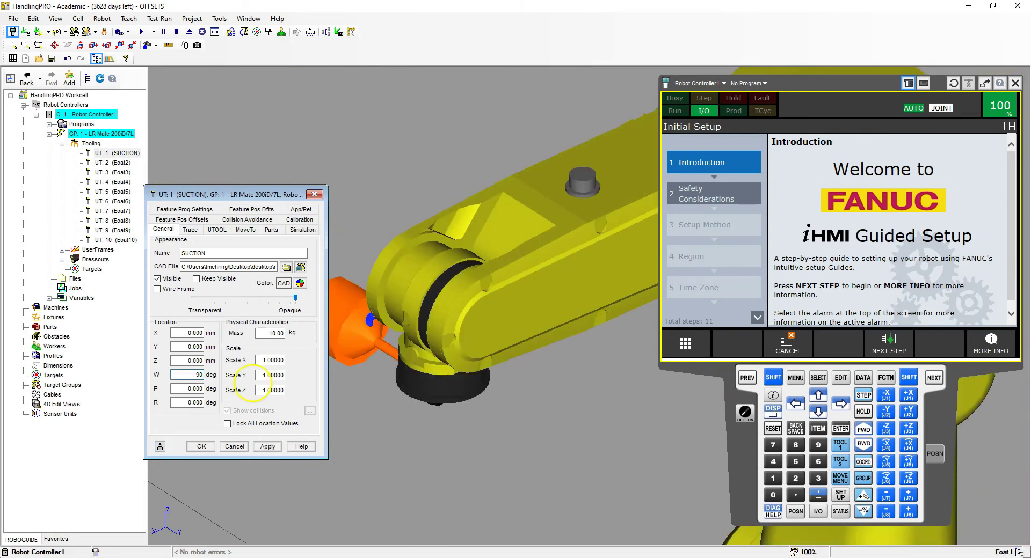
text(90)
key(Return)
scroll(456, 419, down, 3)
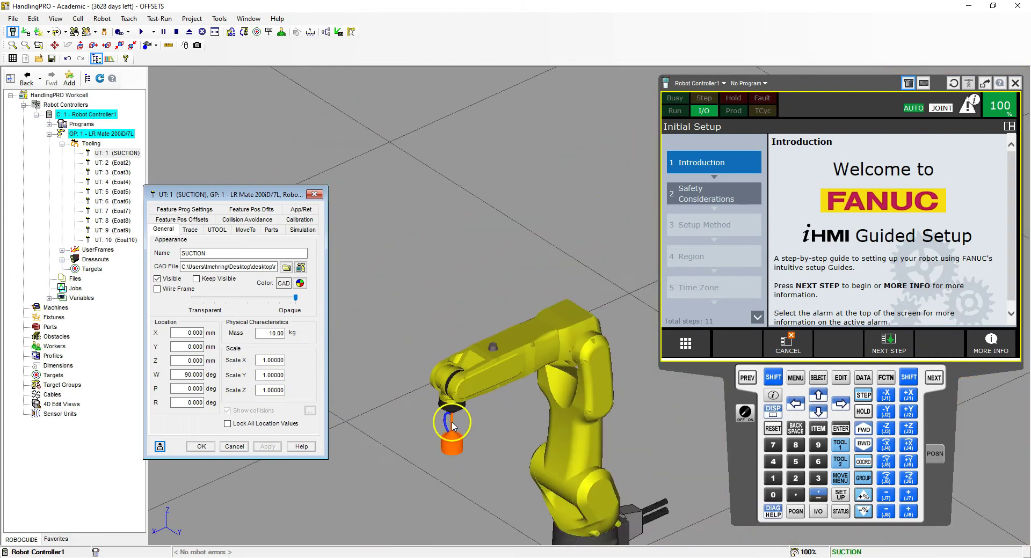
scroll(452, 426, up, 5)
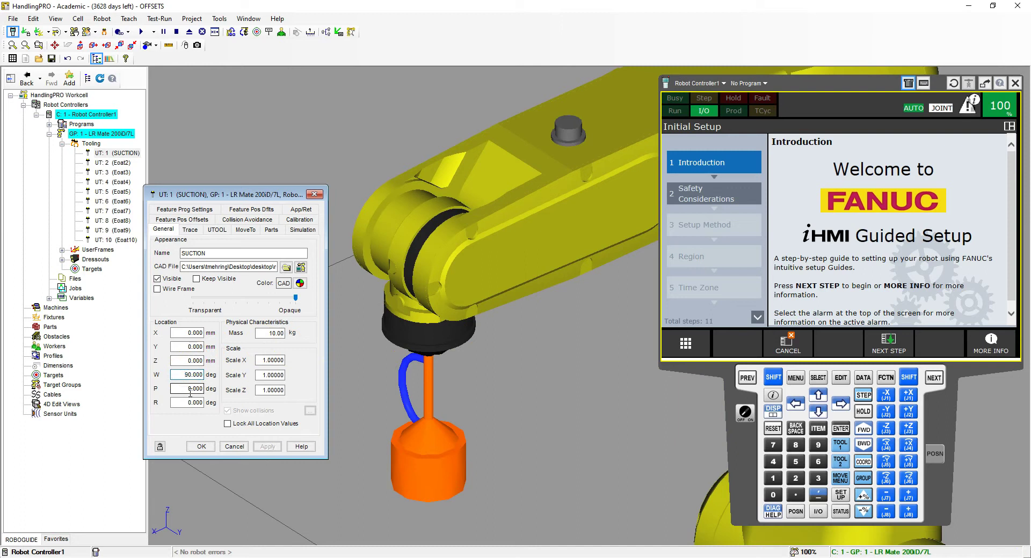
key(Return)
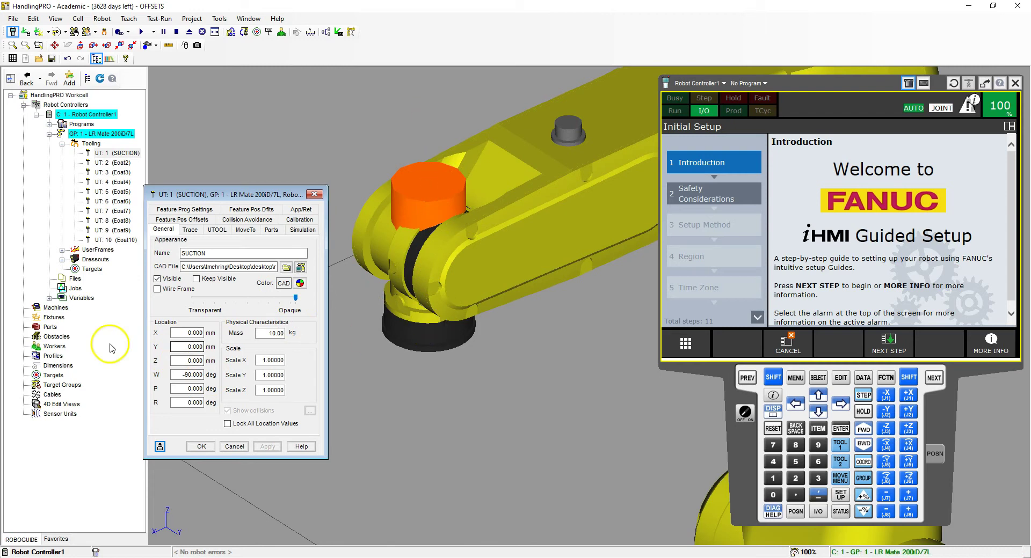
Set the tool's Z location to 140 mm and orbit to check the mounted tool.
double_click(193, 361)
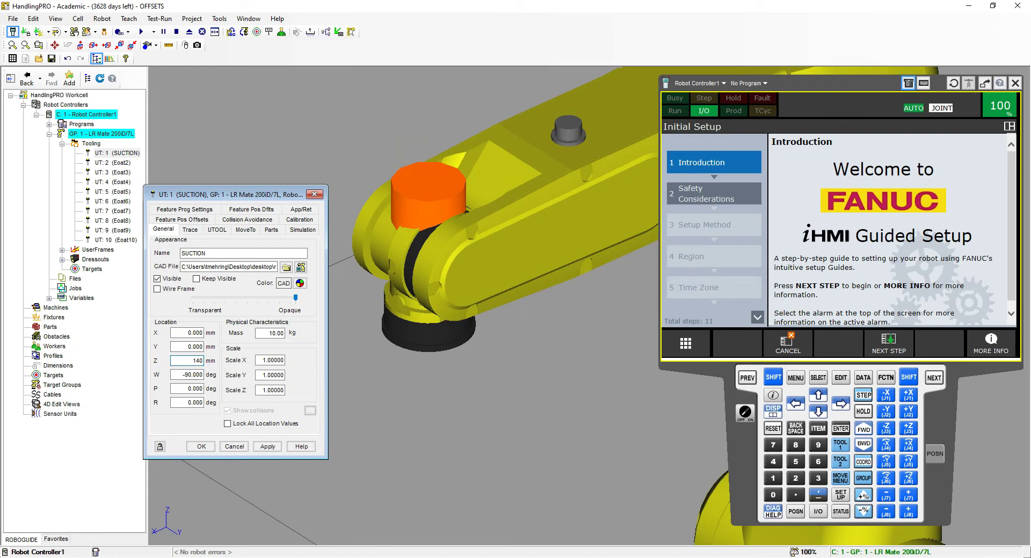
text(140)
key(Return)
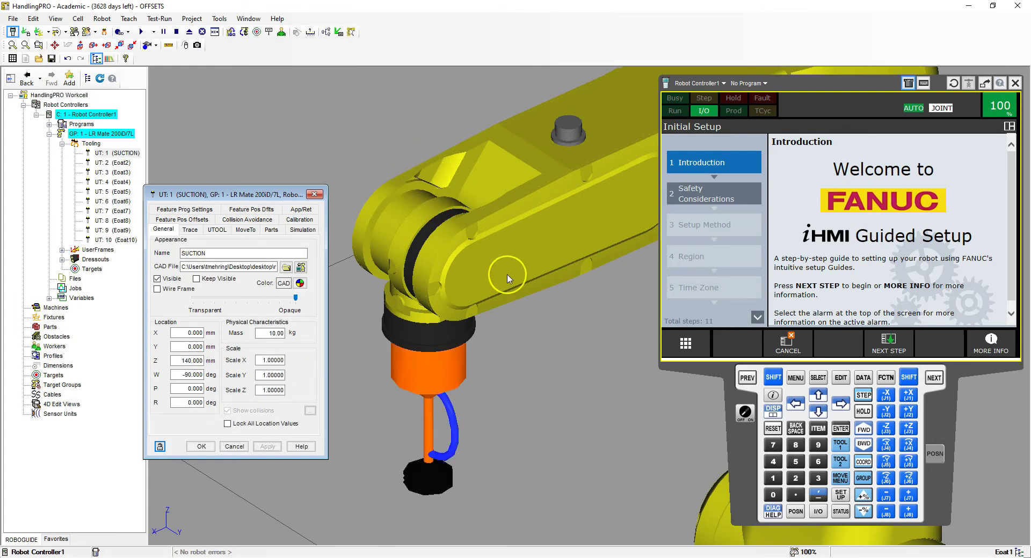
right_drag(551, 327, 468, 319)
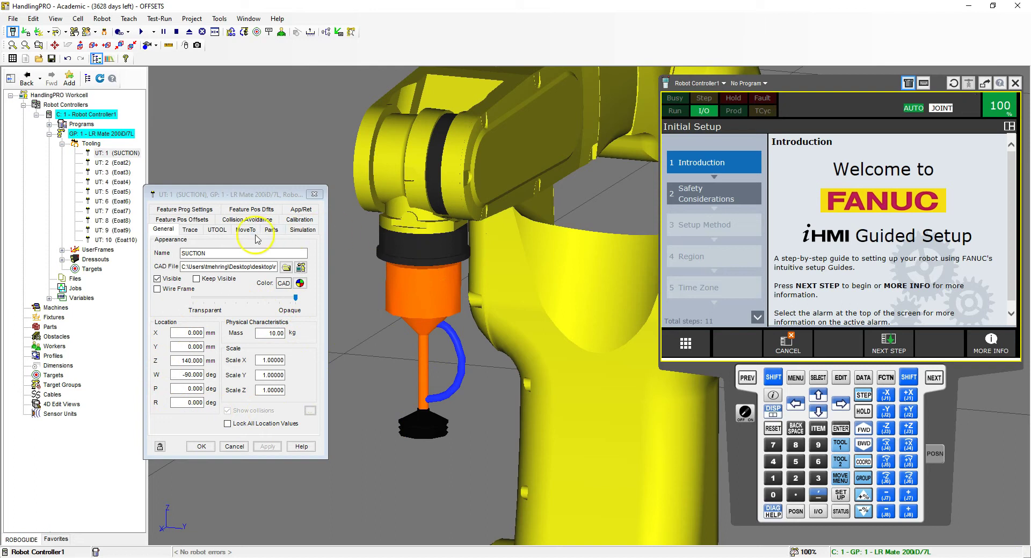
Enable Edit UTOOL on the UTOOL tab for the SUCTION tool's 140 mm Z offset.
click(220, 231)
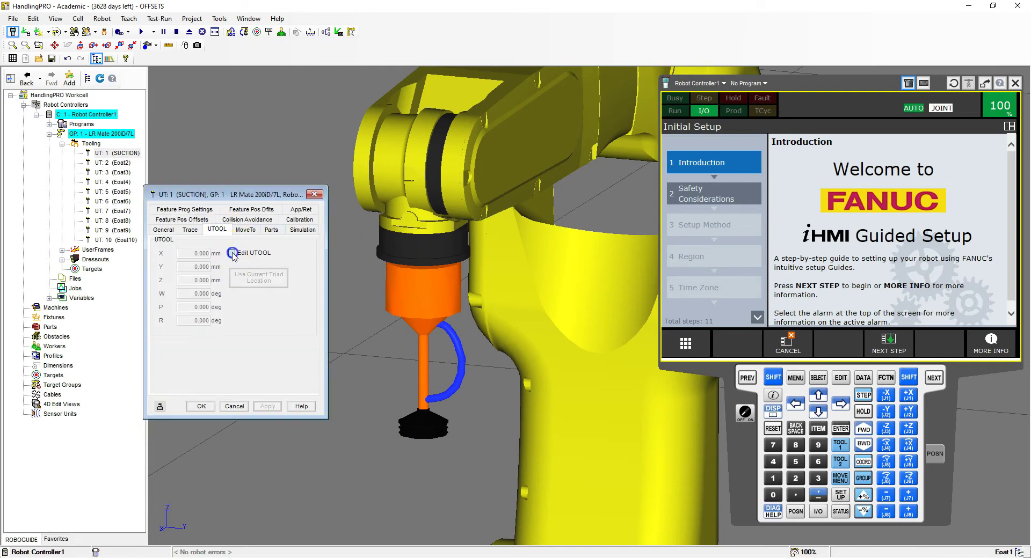
click(232, 253)
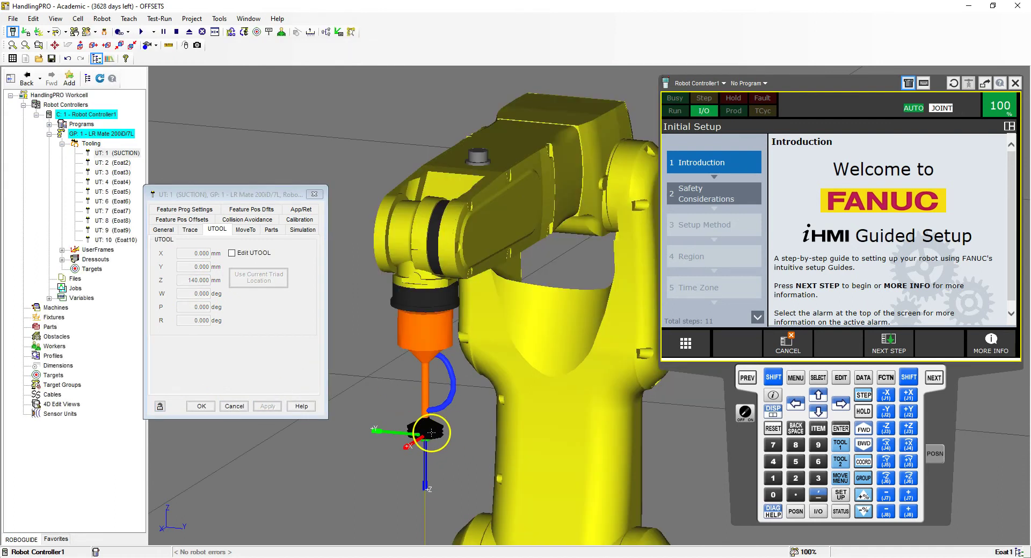
scroll(451, 424, up, 5)
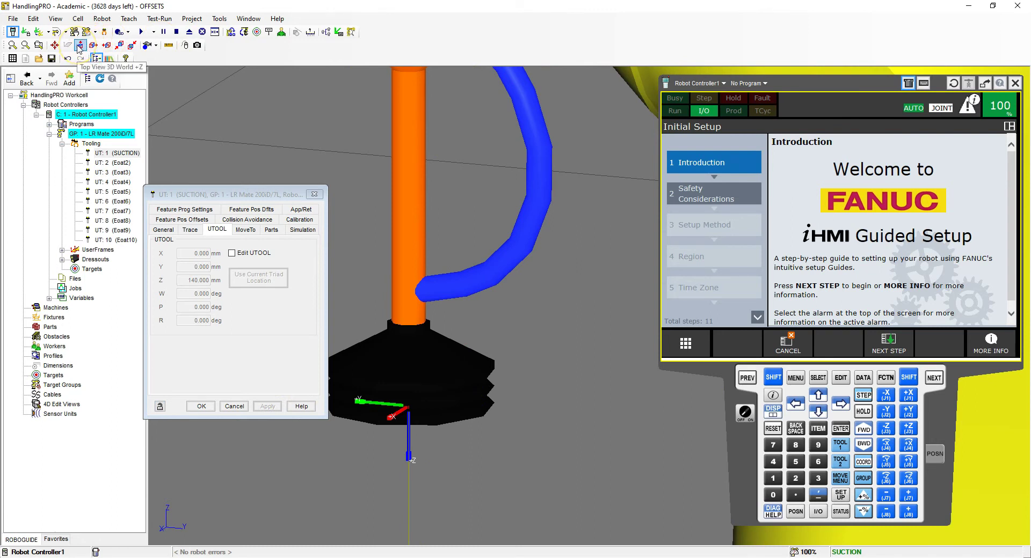
scroll(453, 196, down, 1)
scroll(451, 307, up, 5)
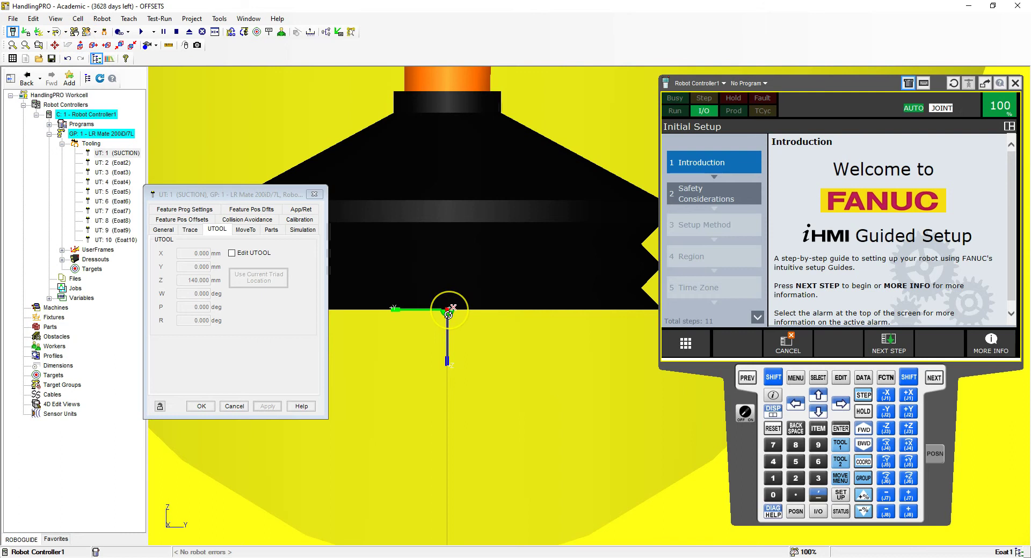
scroll(448, 314, down, 4)
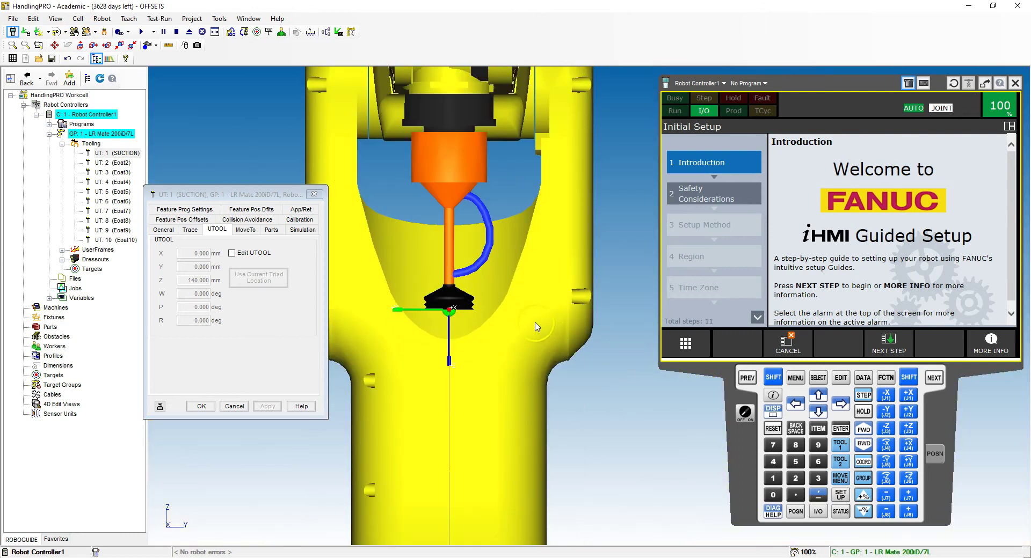
Zoom and orbit the view to confirm the tool-frame triad sits at the suction cup tip.
right_drag(485, 324, 461, 333)
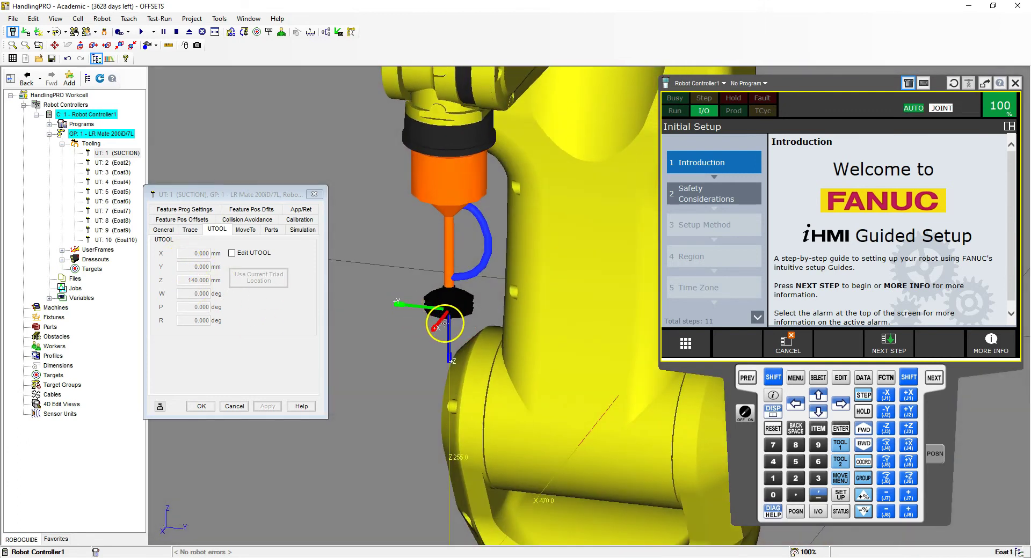
scroll(446, 310, up, 2)
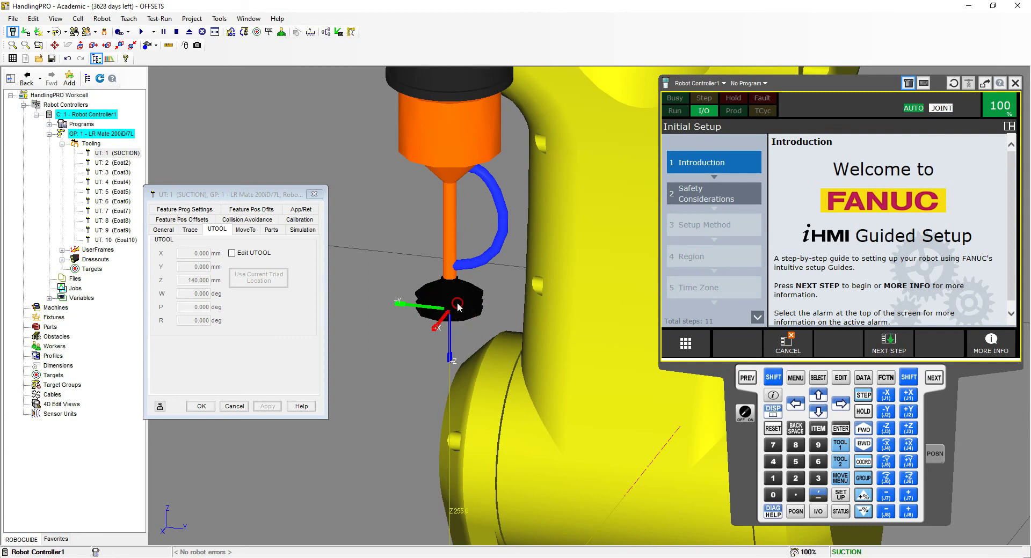
scroll(435, 312, up, 1)
scroll(421, 323, up, 1)
scroll(420, 324, down, 3)
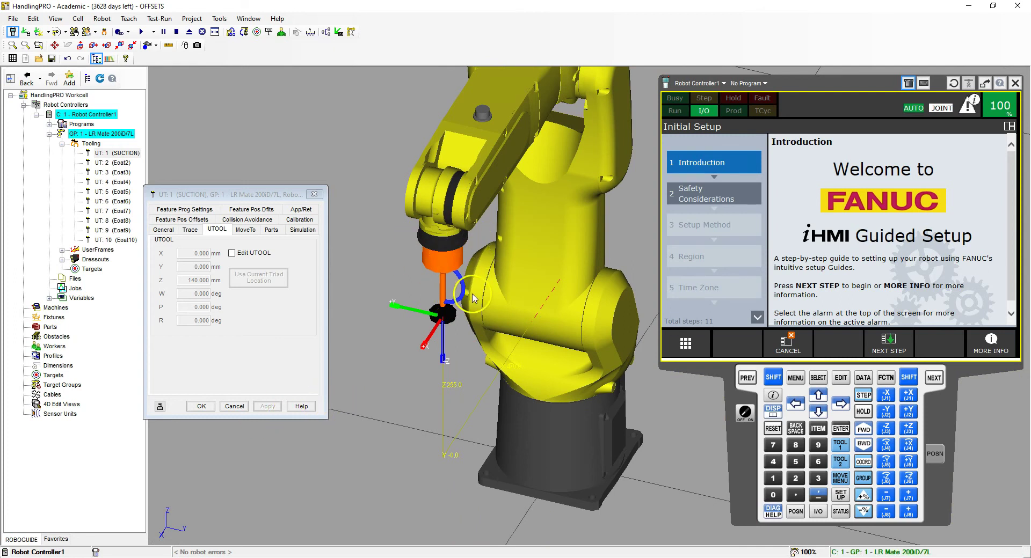
right_drag(411, 262, 565, 279)
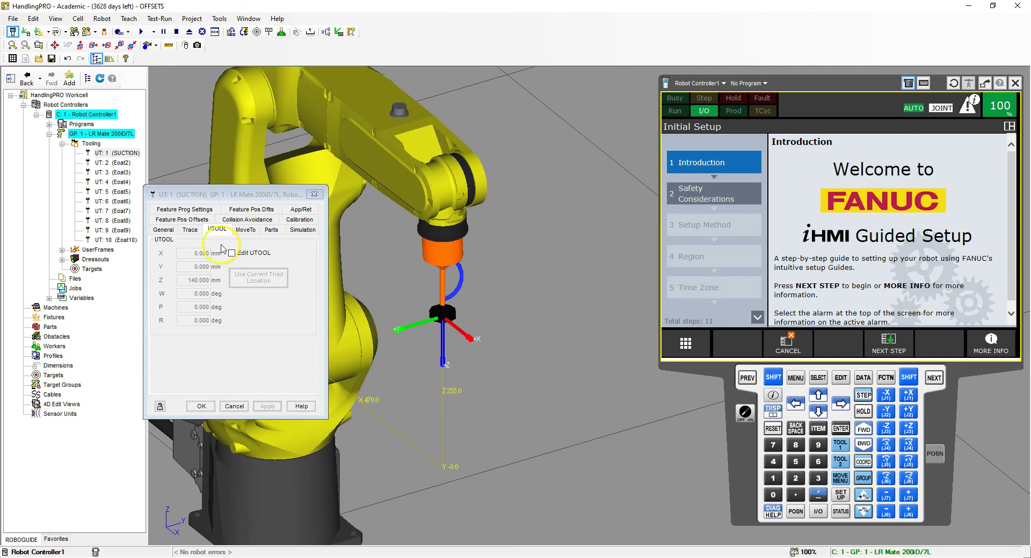
Give the SUCTION tool a 0.20 kg mass on the General tab and apply it.
click(165, 231)
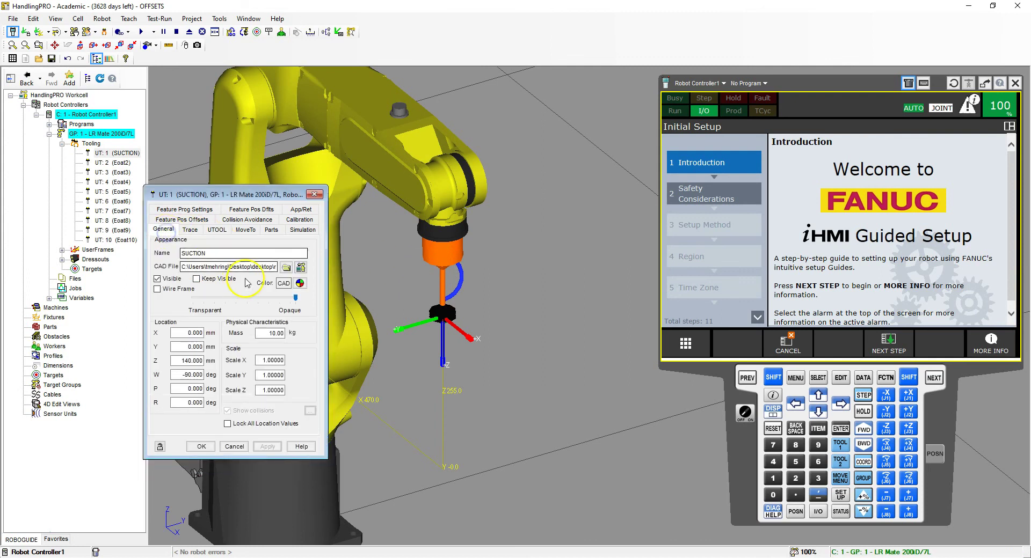
double_click(277, 333)
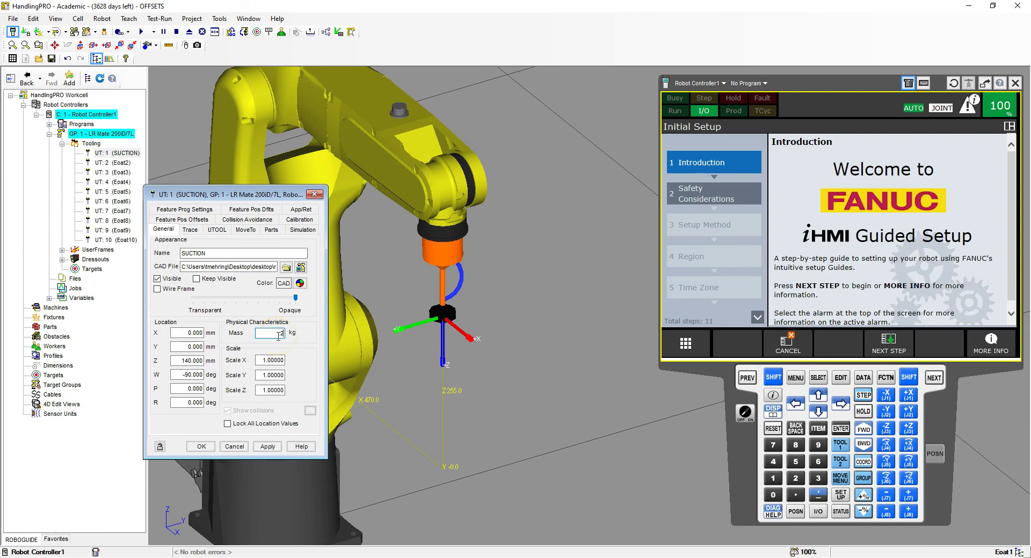
click(267, 446)
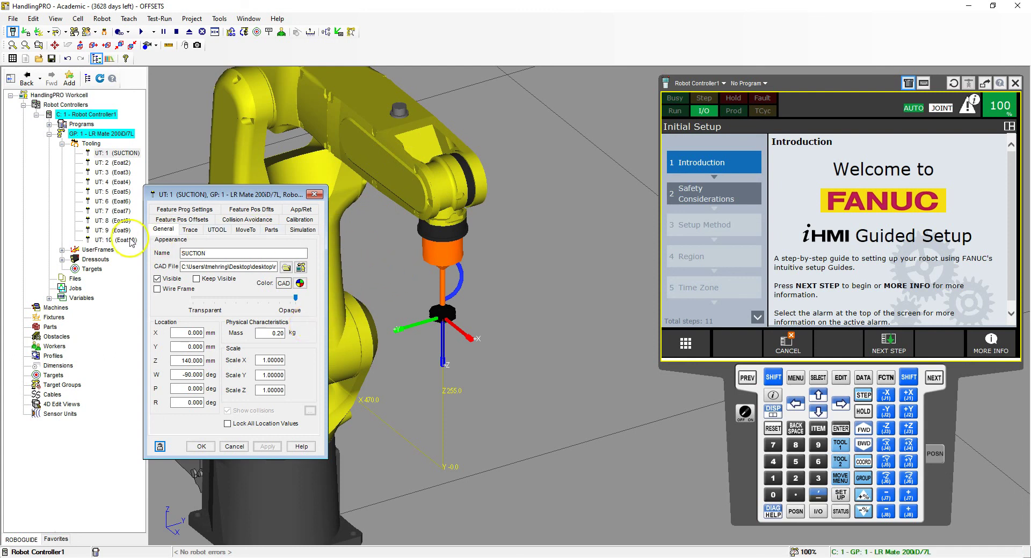
click(228, 230)
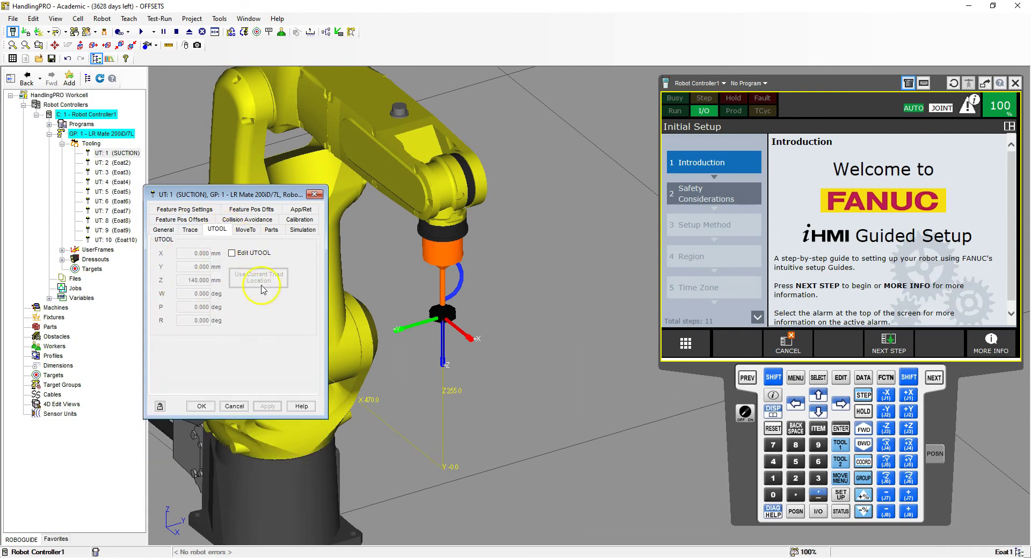